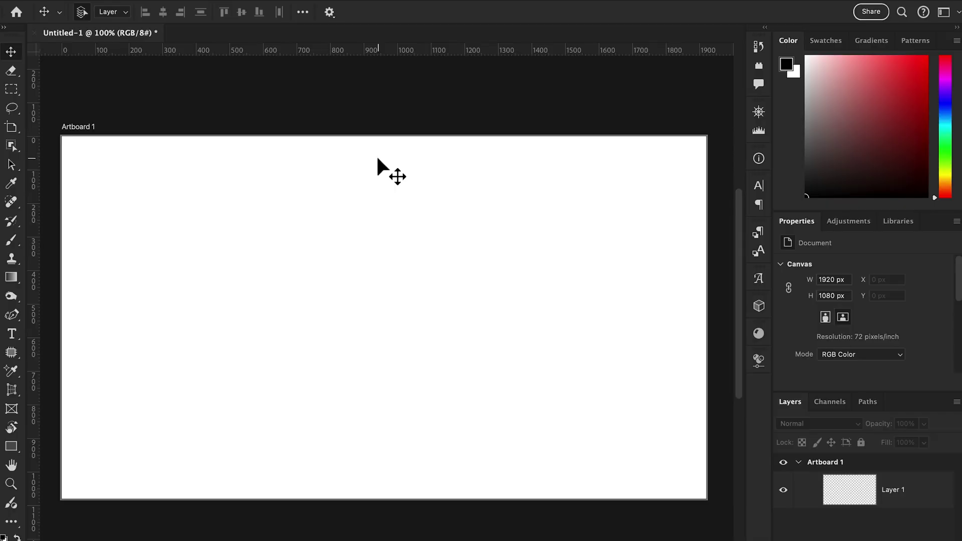
Open the Type tool flyout showing the horizontal, vertical and mask type tools.
left_click(16, 334)
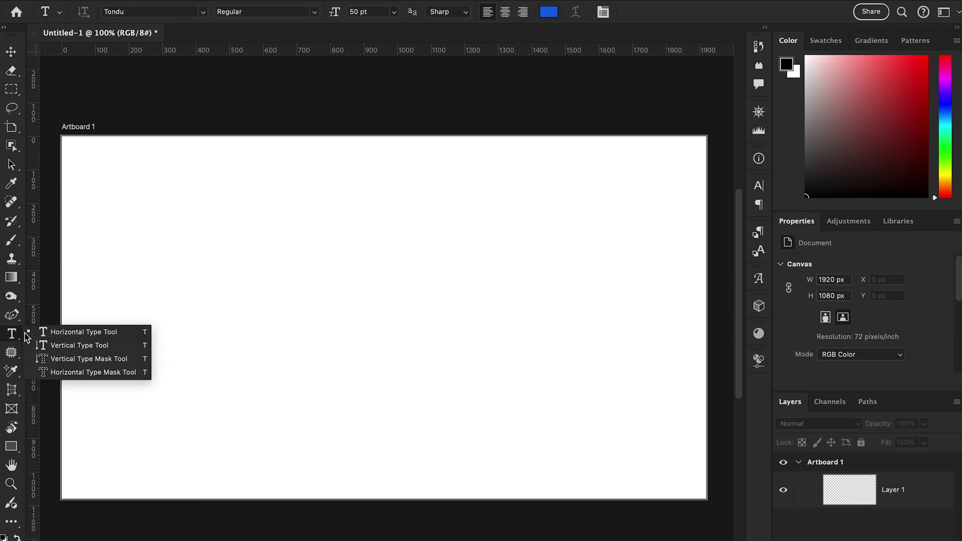
Place '3D' horizontal text on the artboard and scale it to about 1528% in position.
left_click(85, 331)
left_click(163, 349)
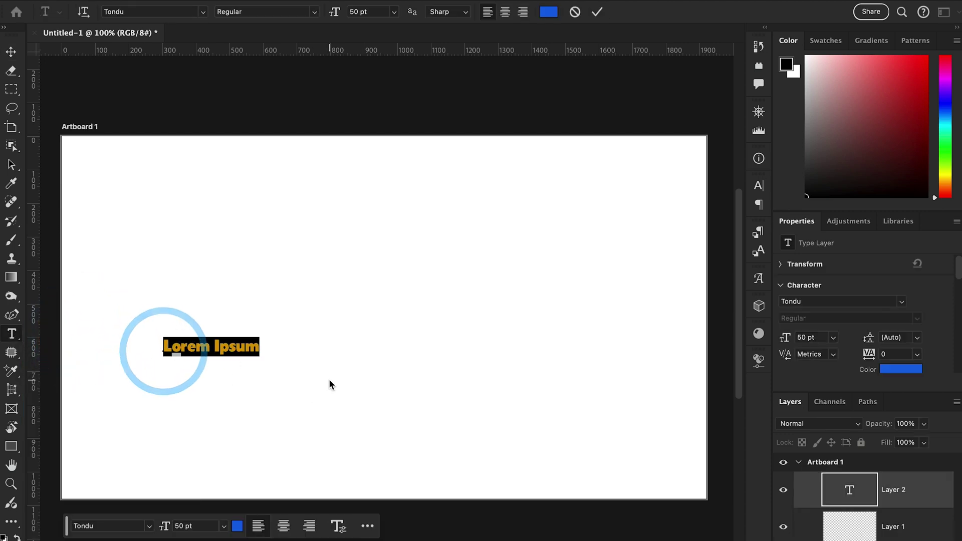
type("3")
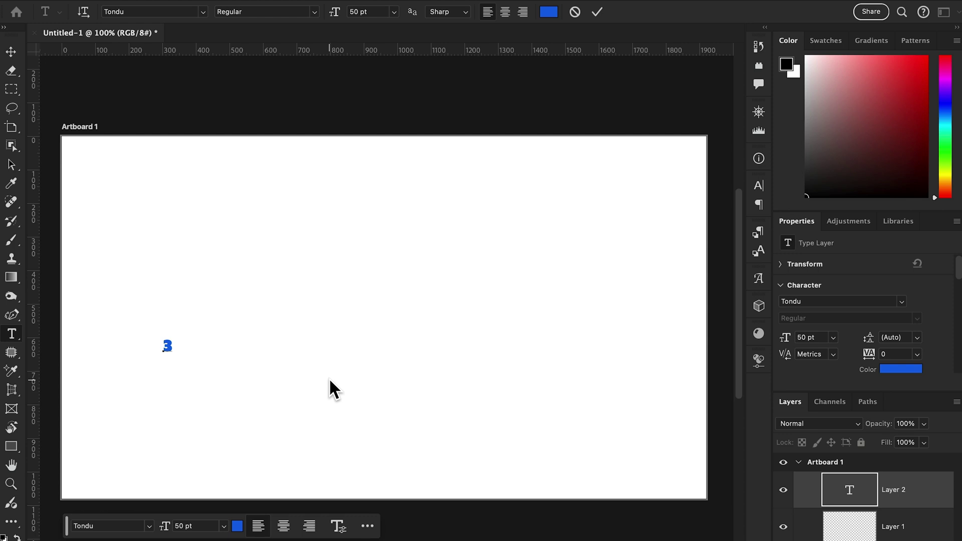
type("D")
key("ctrl+t")
left_click_drag(184, 338, 426, 201)
left_click_drag(327, 305, 270, 391)
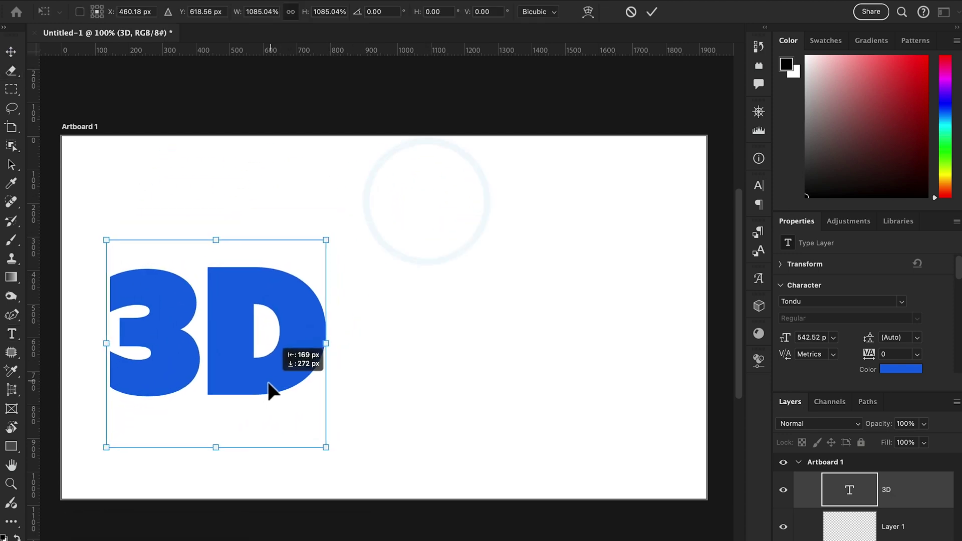
left_click_drag(326, 241, 409, 161)
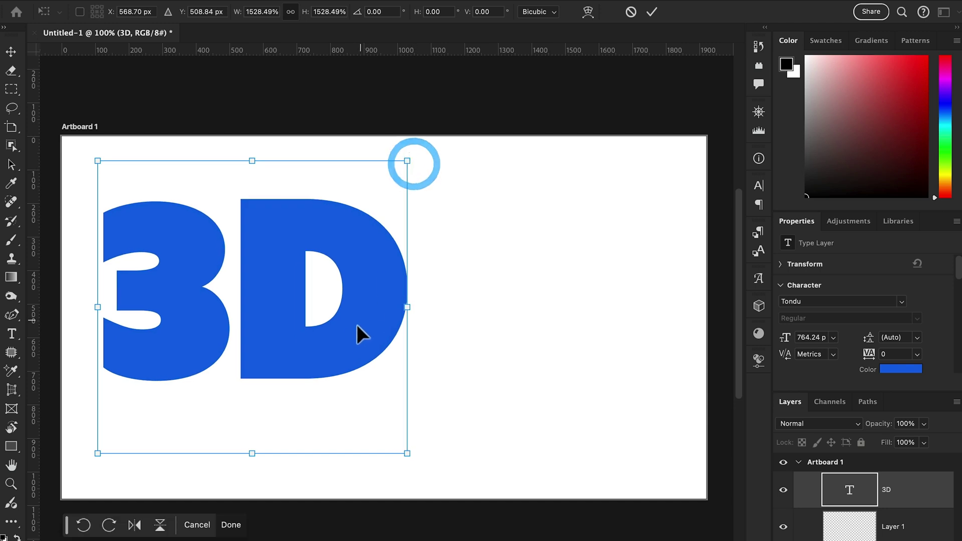
left_click_drag(357, 325, 339, 352)
key("Return")
Enlarge the '3D' text slightly more and fine-tune its placement.
mouse_move(394, 373)
left_mouse_down()
mouse_move(366, 365)
mouse_move(398, 359)
left_mouse_up()
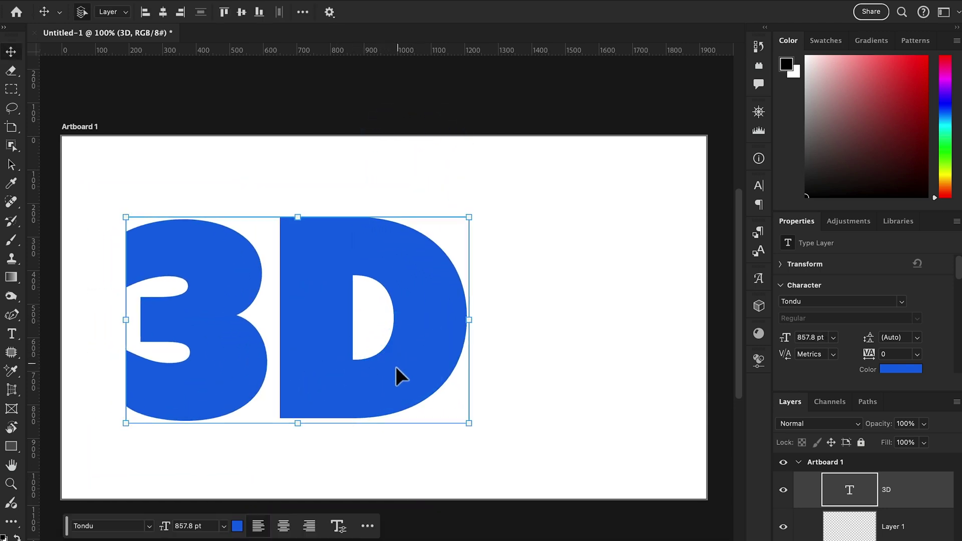
left_click(395, 275)
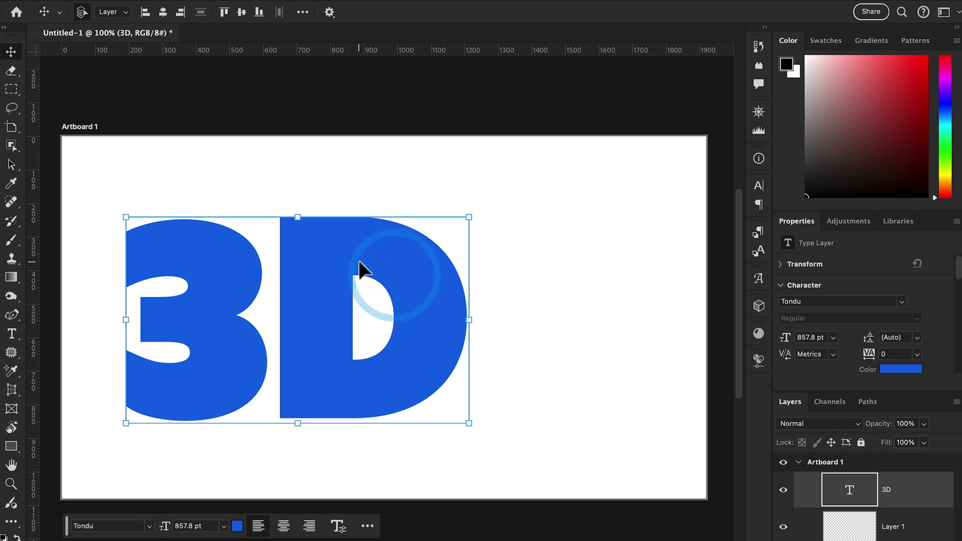
left_click_drag(359, 270, 353, 257)
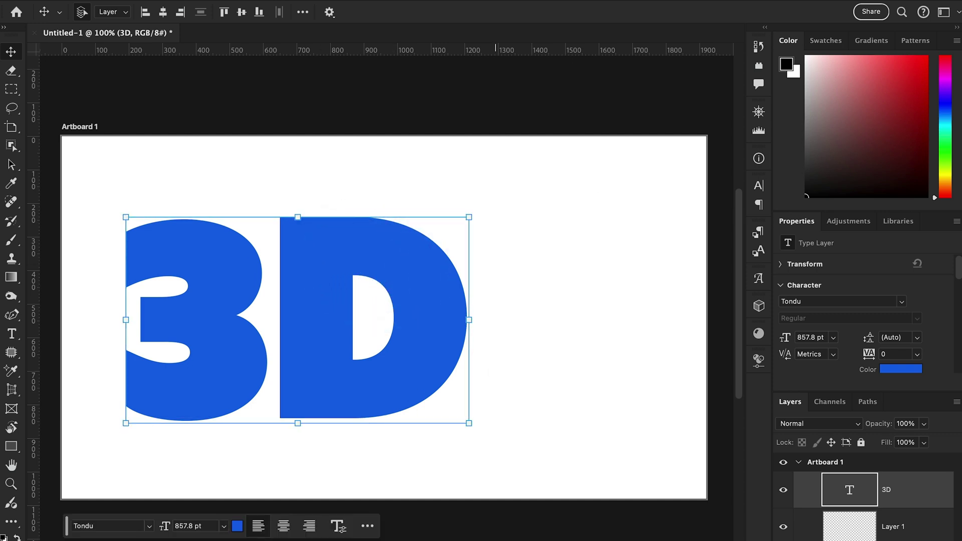
left_click(433, 4)
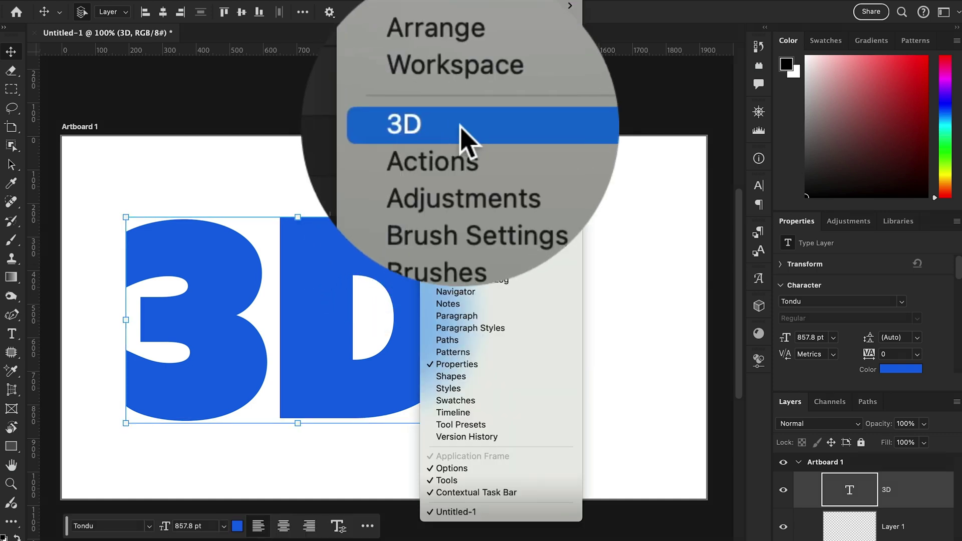
Convert the '3D' text layer into a 3D Extrusion object from the 3D panel.
left_click(459, 29)
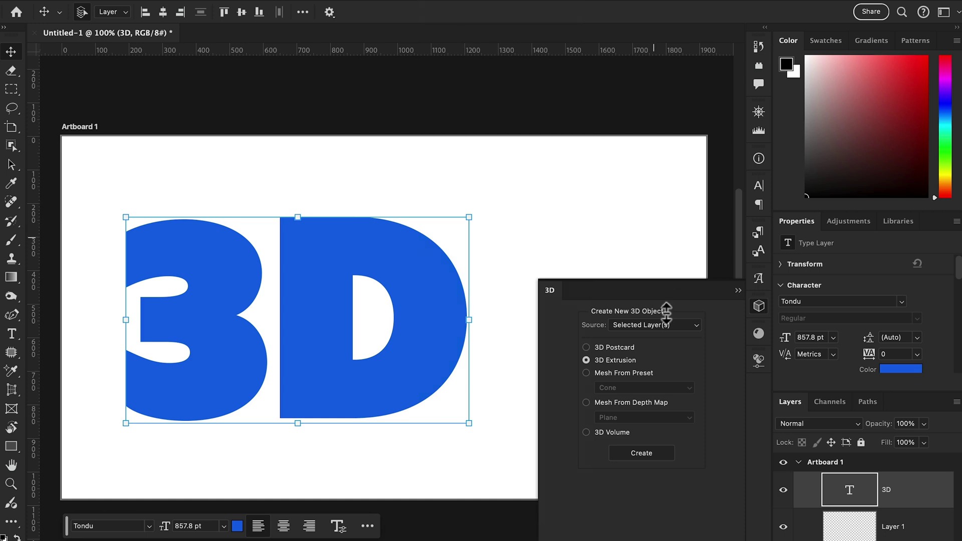
left_click(757, 308)
left_click(758, 308)
left_click(586, 360)
left_click(643, 454)
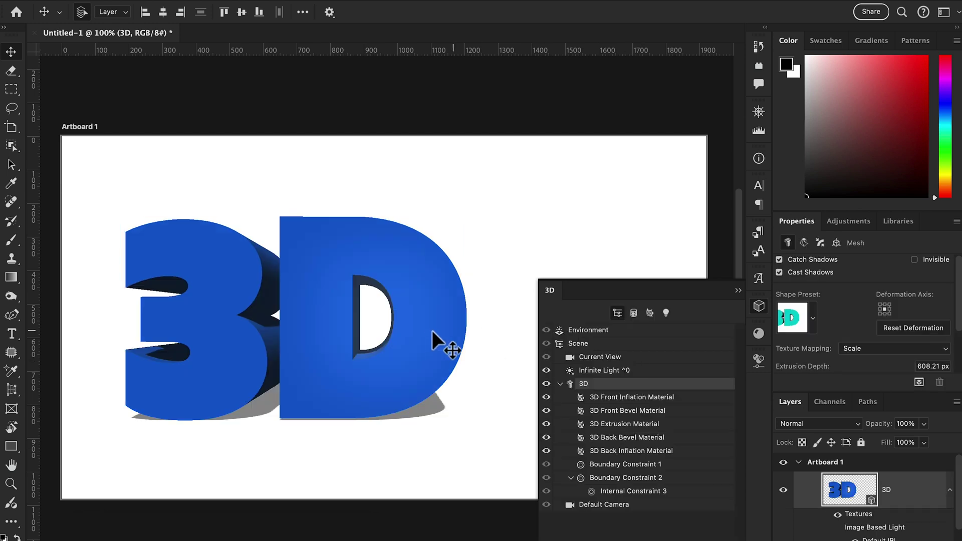
Apply the bevelled cube shape preset to the 3D text, leaving a 304.1 px extrusion depth.
left_click_drag(432, 335, 411, 334)
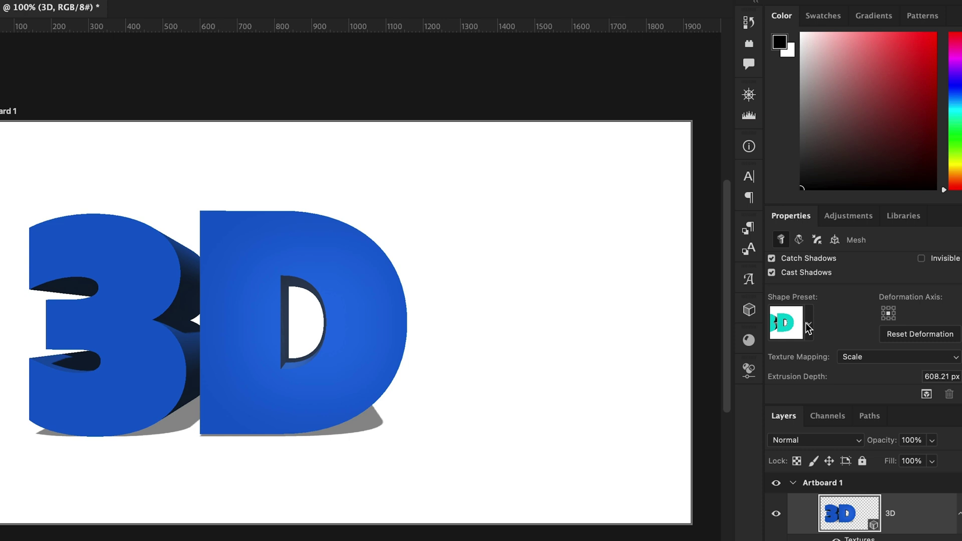
left_click(808, 326)
left_click(770, 375)
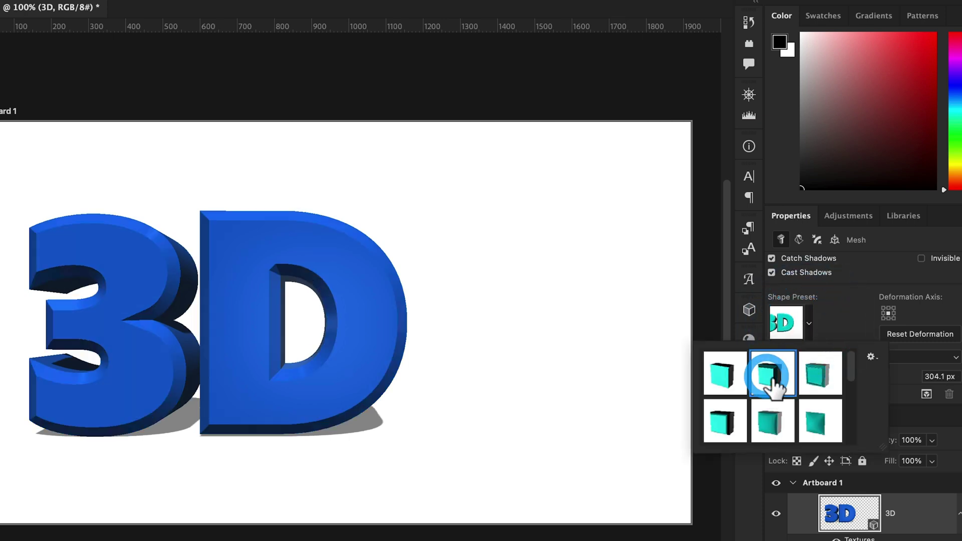
left_click(774, 376)
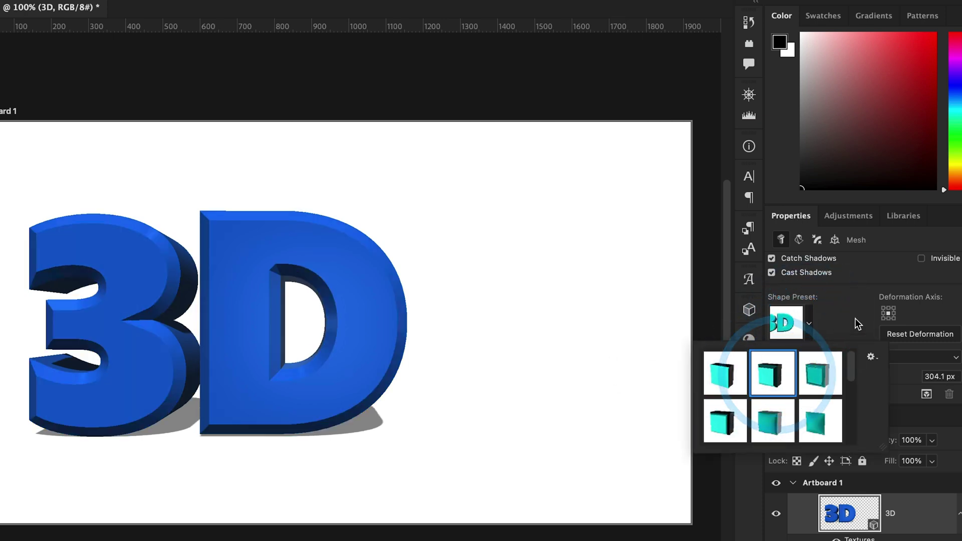
left_click(726, 375)
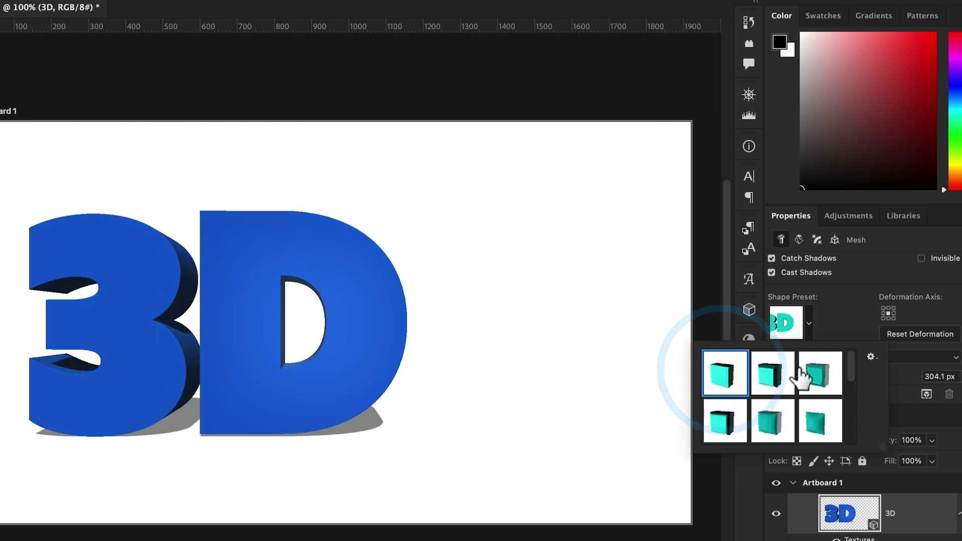
left_click(774, 376)
left_click(831, 331)
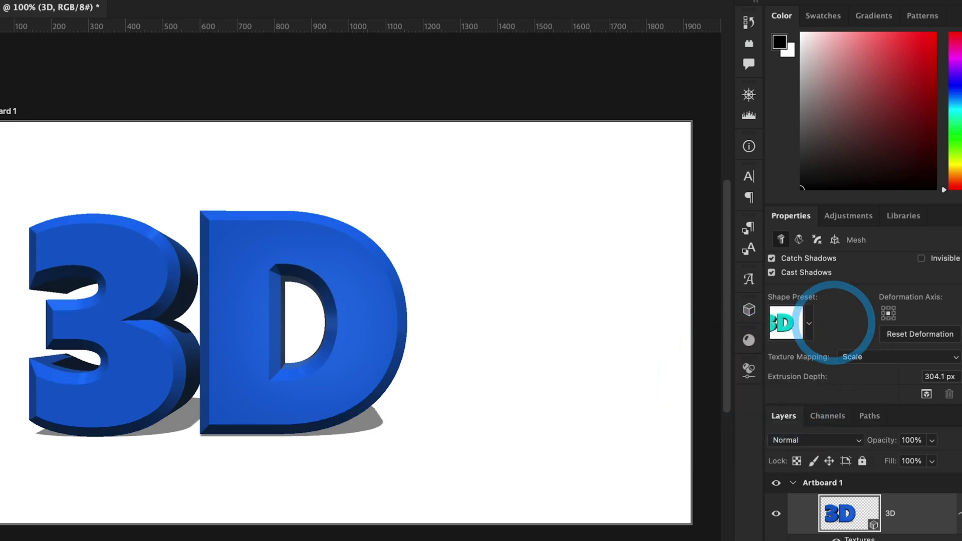
scroll(865, 320, "down", 3)
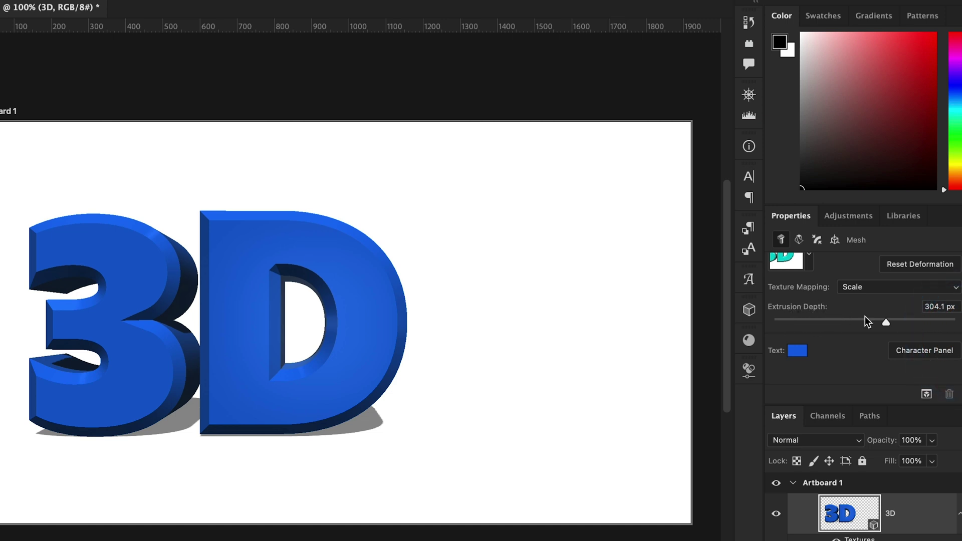
Vary the extrusion depth and try the first and bevelled-edge presets, deepening to about 594 px.
left_click_drag(886, 322, 893, 321)
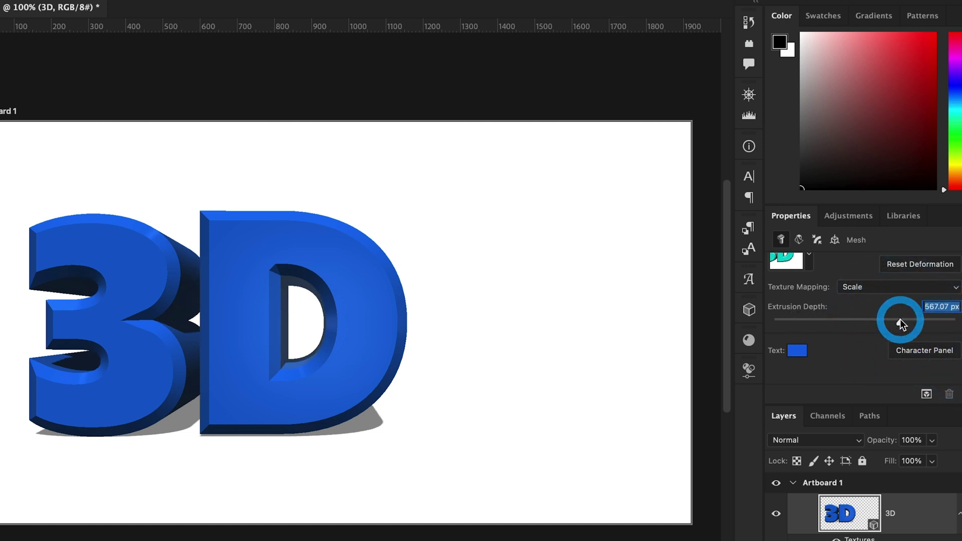
left_click_drag(899, 319, 870, 320)
left_click(891, 321)
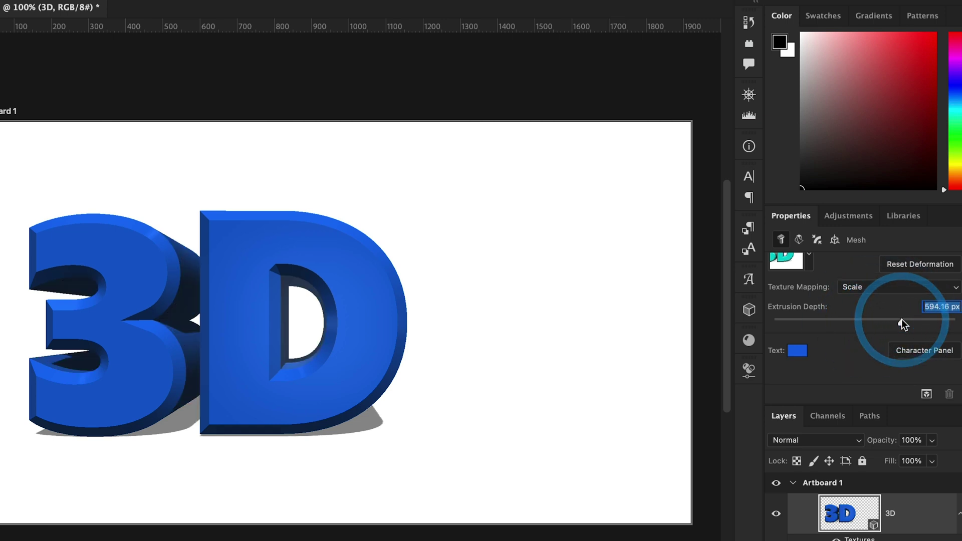
left_click(809, 257)
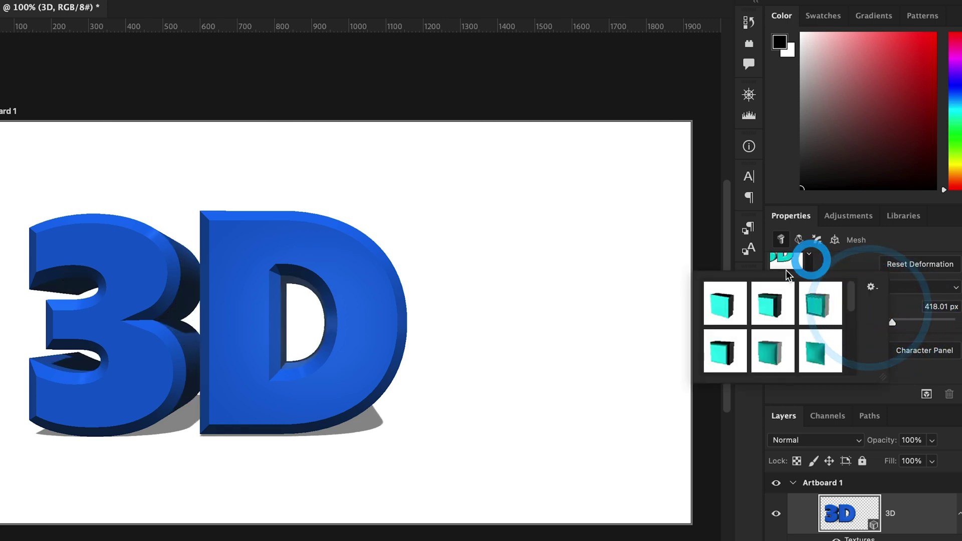
left_click(733, 304)
double_click(774, 308)
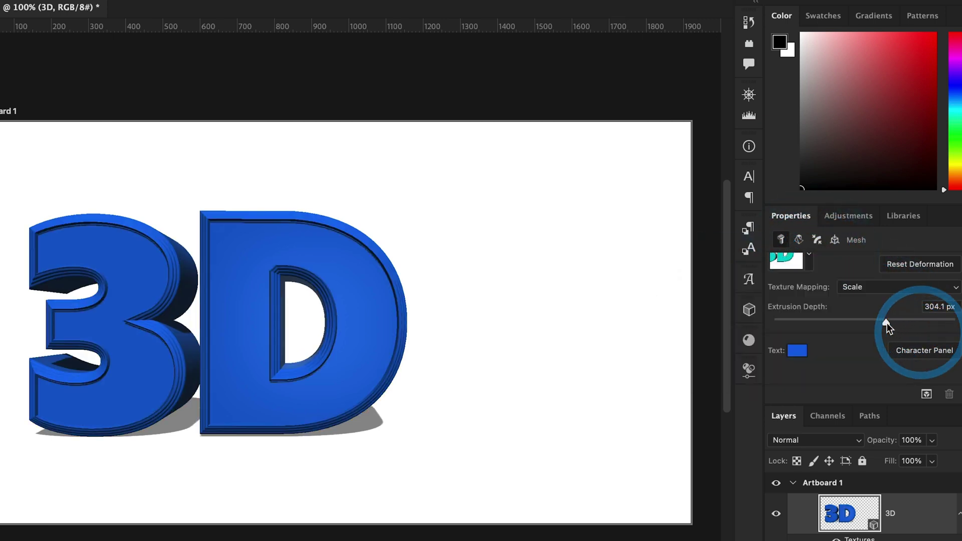
mouse_move(886, 323)
left_mouse_down()
mouse_move(901, 321)
mouse_move(880, 322)
left_mouse_up()
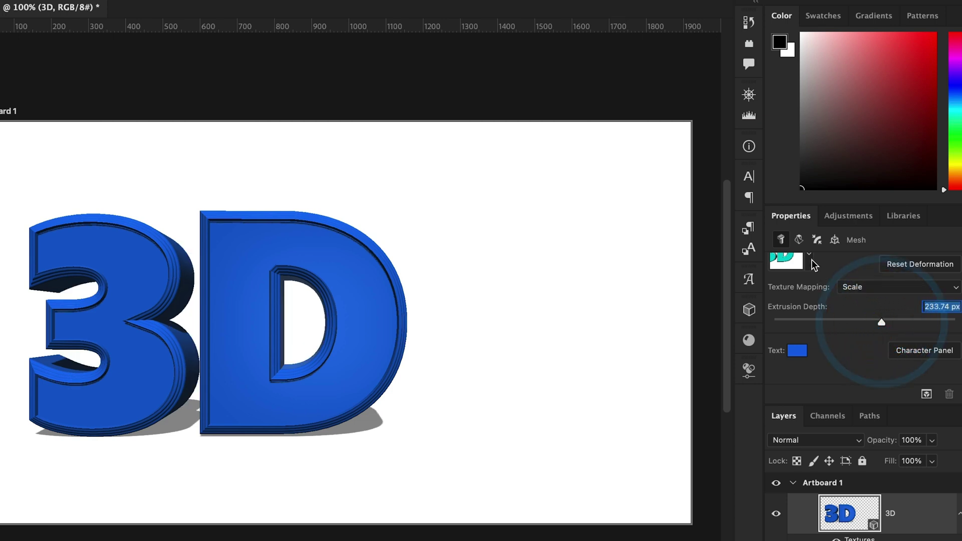
Try rounded, cone-like and straight extrusion presets, then make the extrusion very shallow.
left_click(812, 259)
left_click(770, 312)
left_click_drag(846, 297, 849, 316)
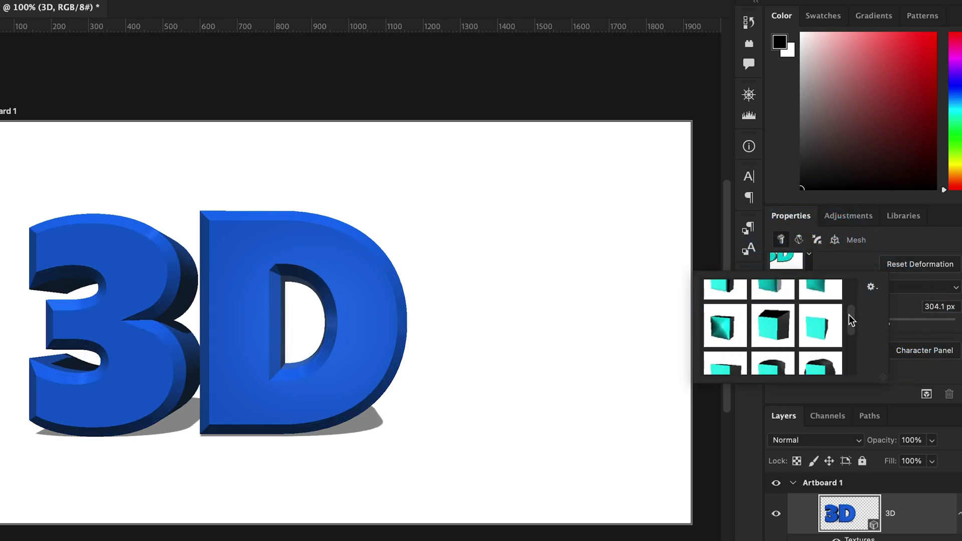
left_click(774, 293)
left_click(734, 292)
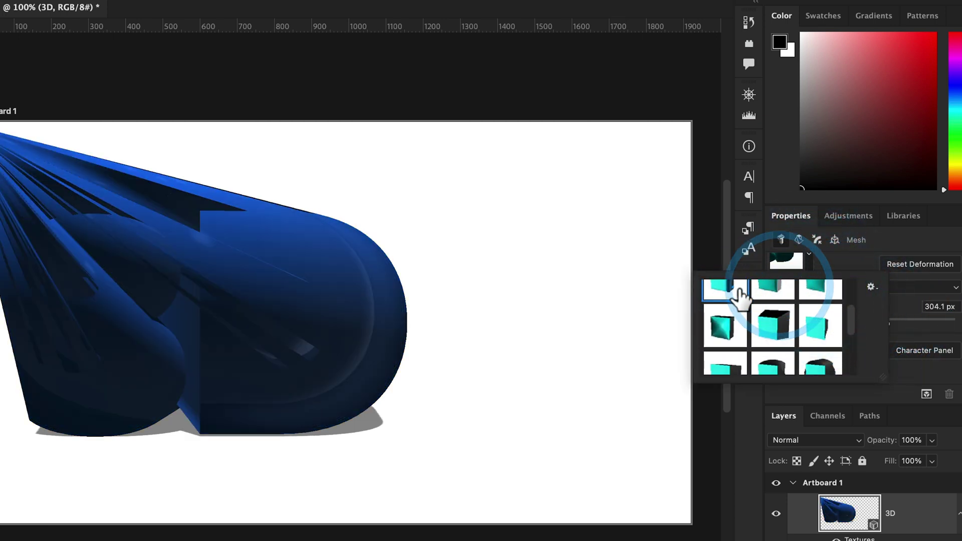
left_click(733, 325)
left_click(770, 324)
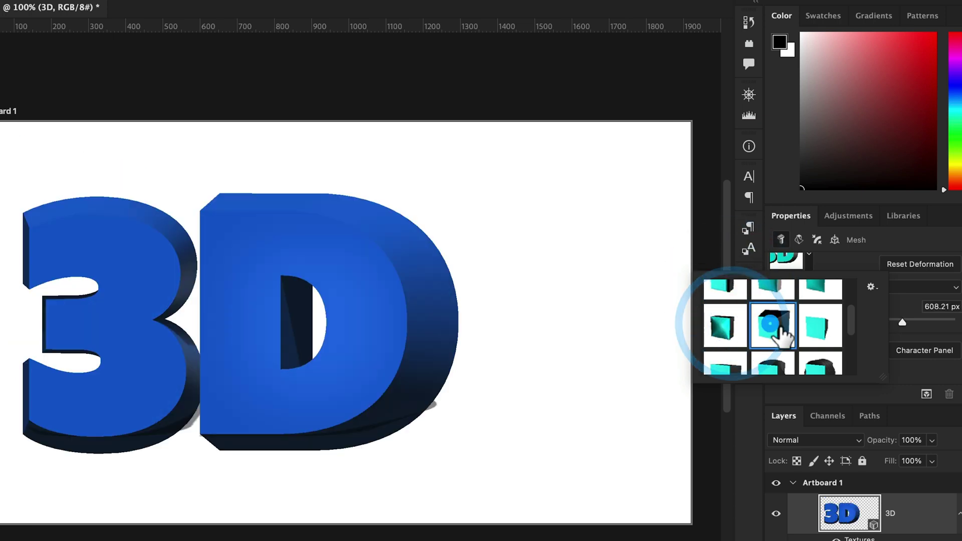
left_click_drag(854, 311, 852, 325)
left_click(727, 330)
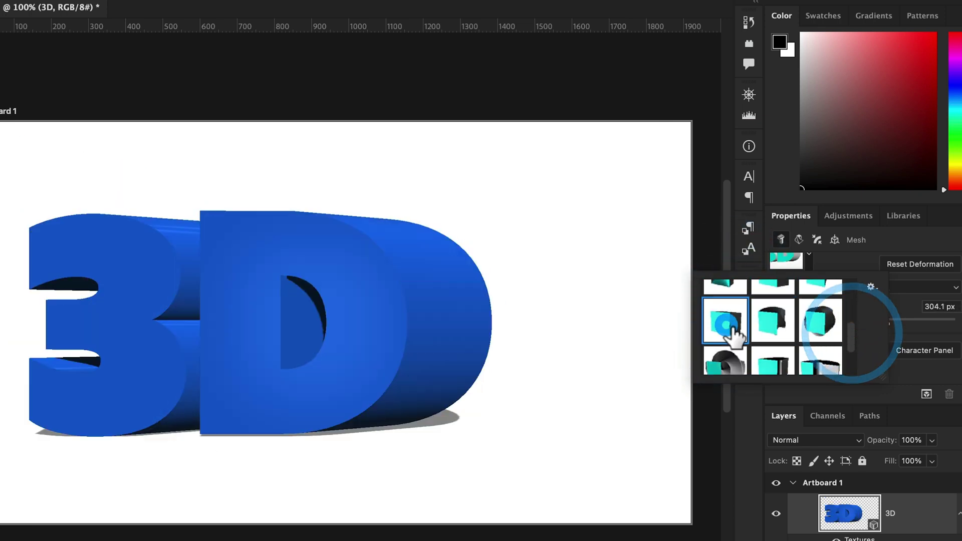
left_click(886, 323)
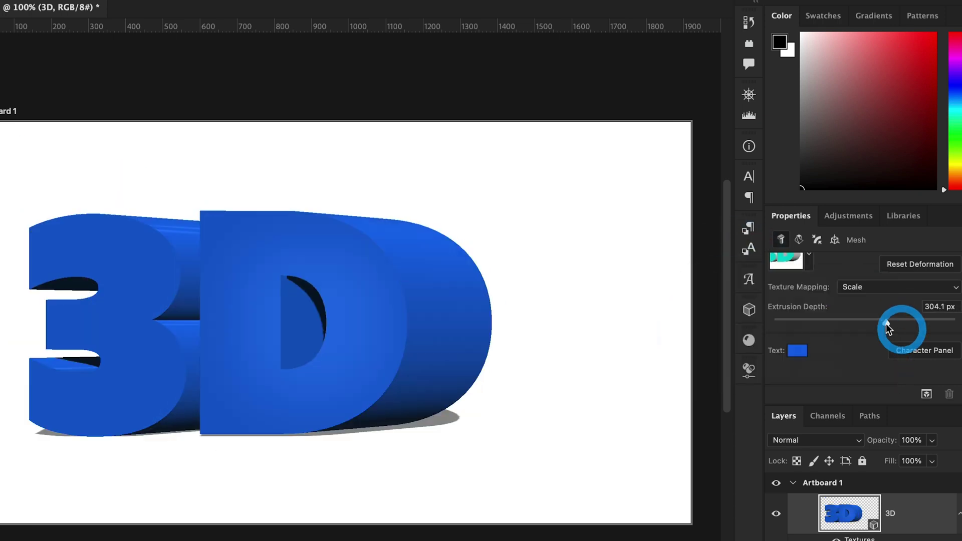
left_click_drag(887, 323, 860, 321)
Reapply the bevelled-edge shape preset and set the extrusion depth to about 337 px.
left_click(804, 258)
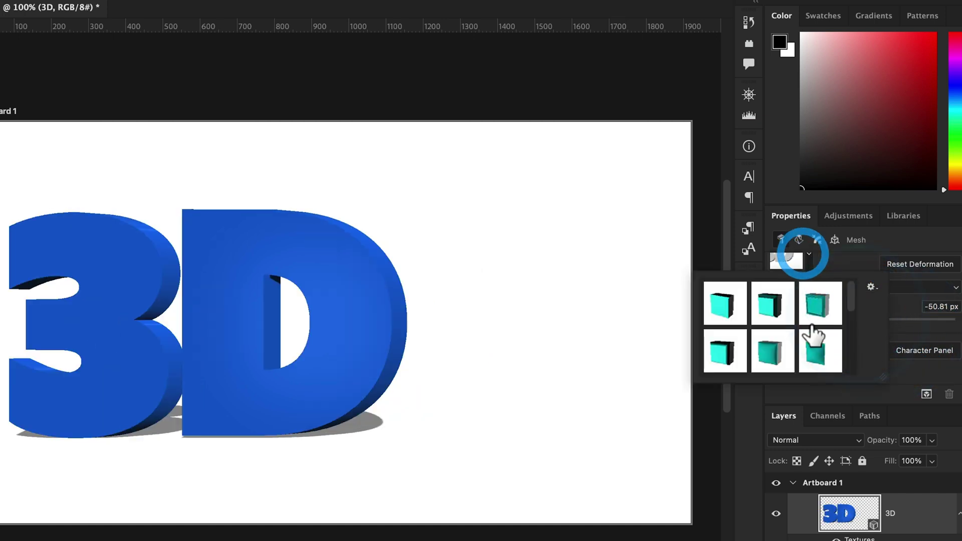
left_click(721, 304)
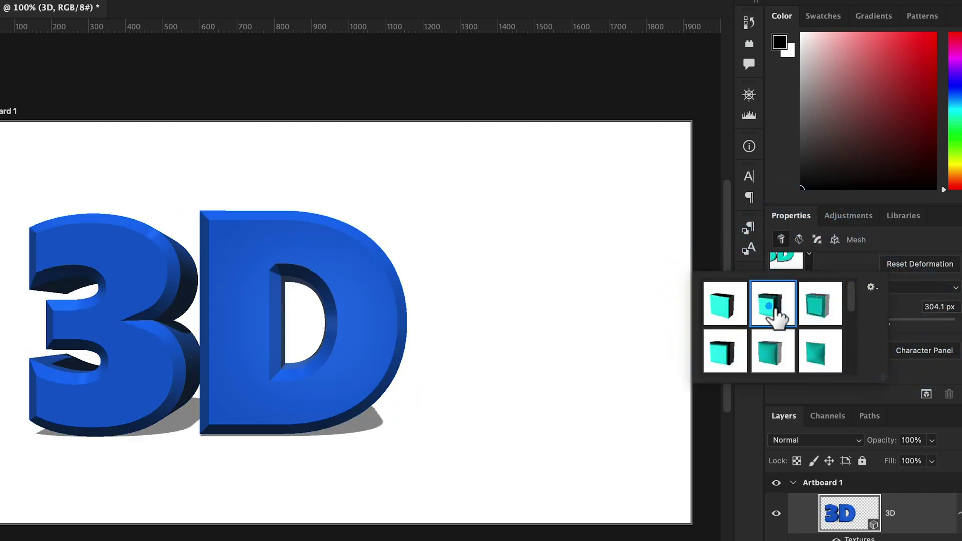
left_click(864, 257)
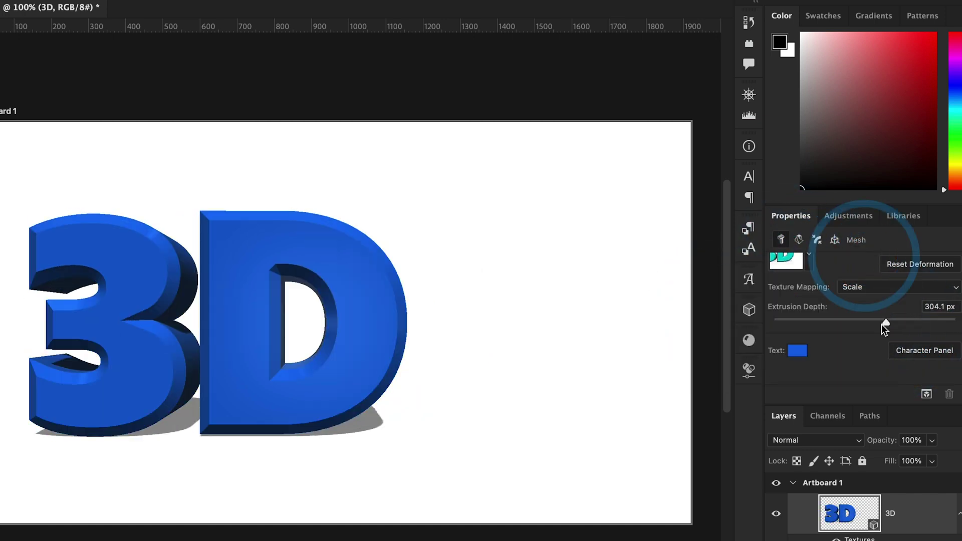
left_click_drag(883, 320, 887, 319)
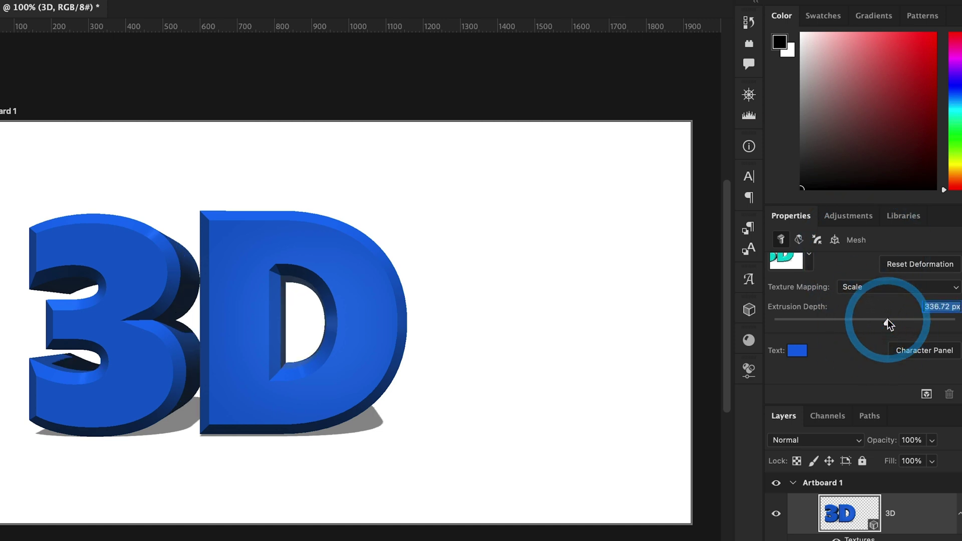
left_click(750, 310)
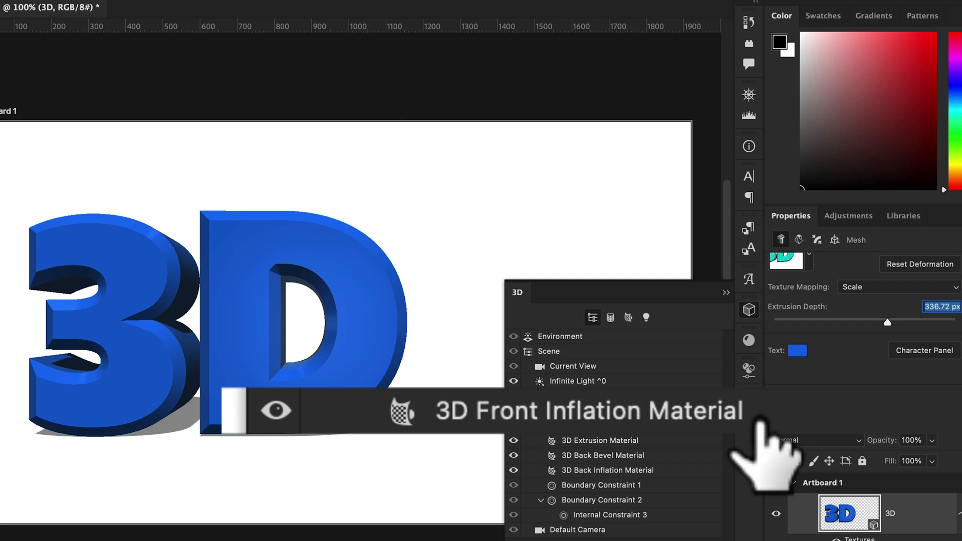
Select the '3D Front Inflation Material' in the scene list to show its material settings.
left_click(741, 408)
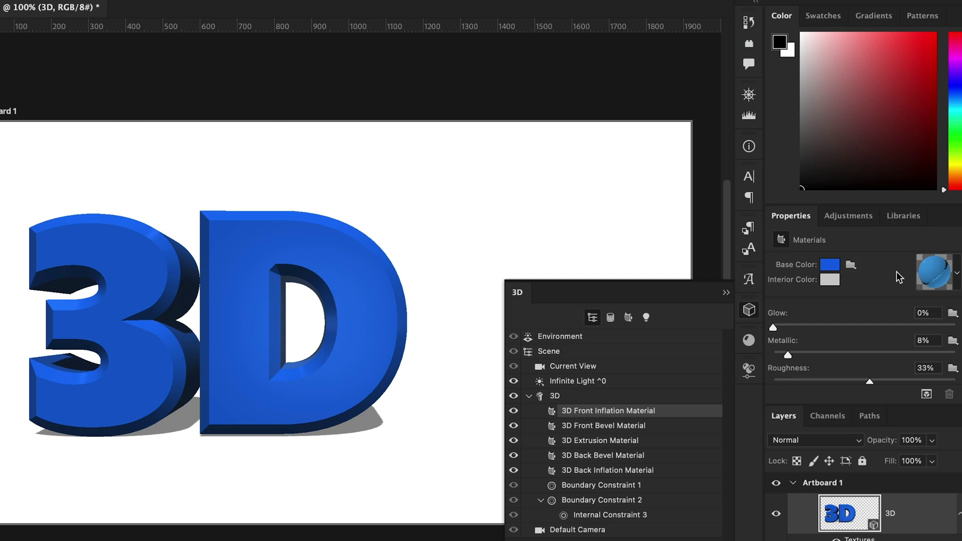
left_click(956, 275)
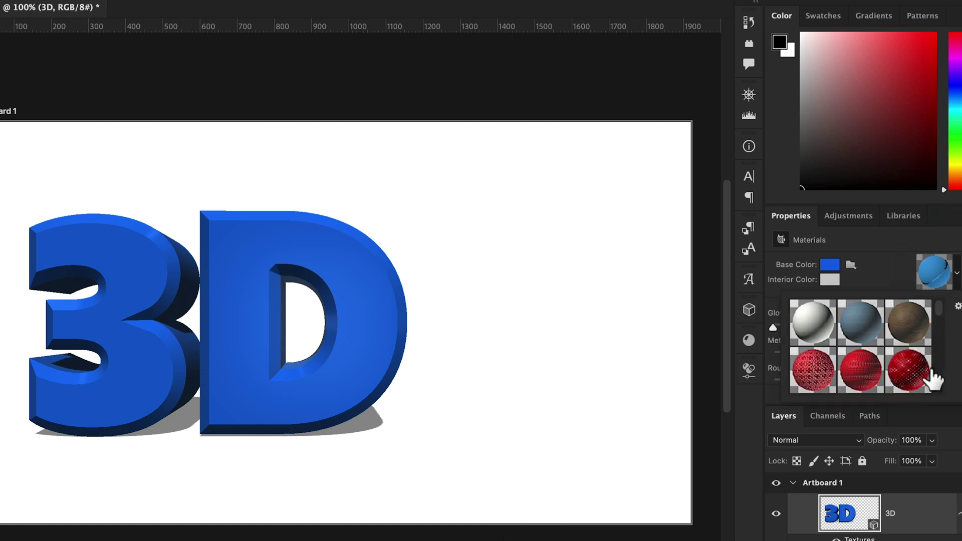
Try white, blue-grey and several red material presets on the letters' front faces.
left_click(778, 18)
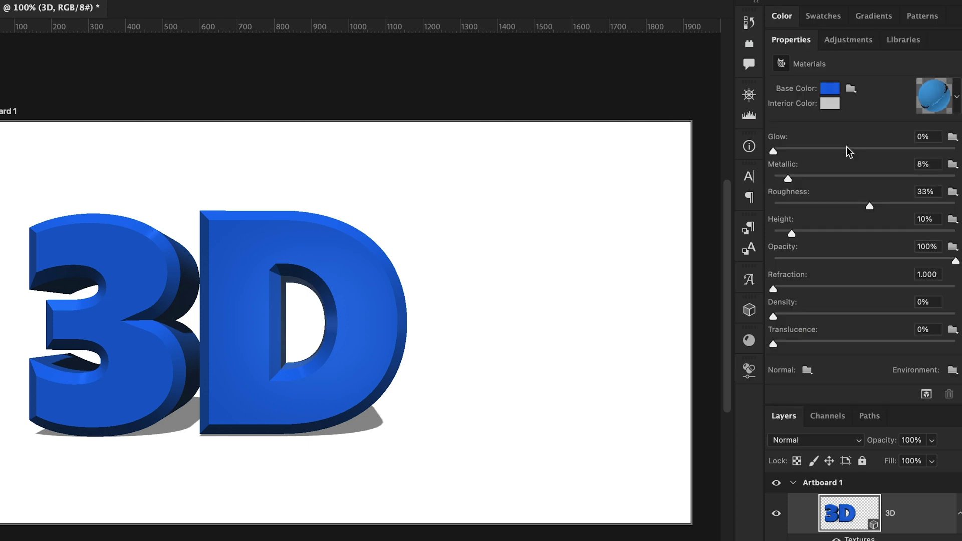
left_click(956, 100)
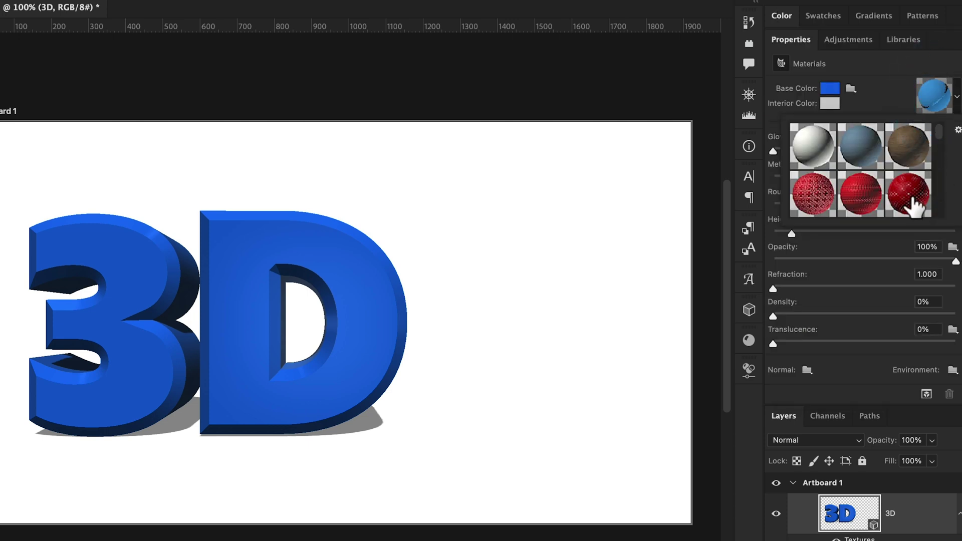
left_click(793, 139)
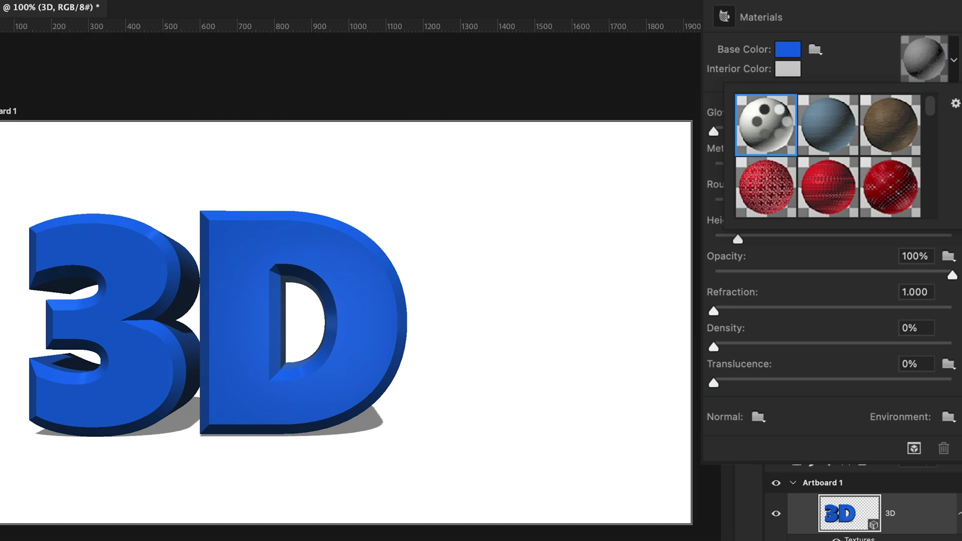
left_click(828, 124)
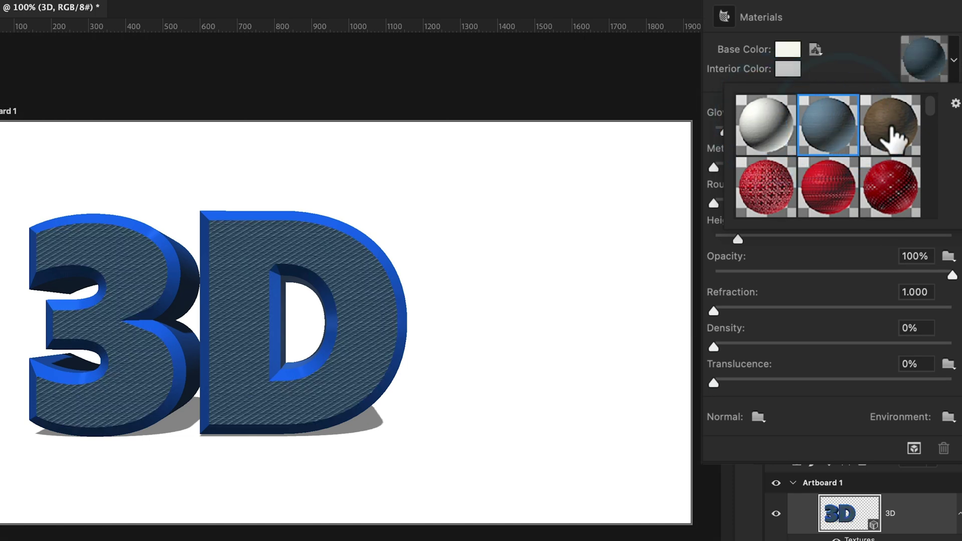
left_click(887, 185)
left_click(836, 202)
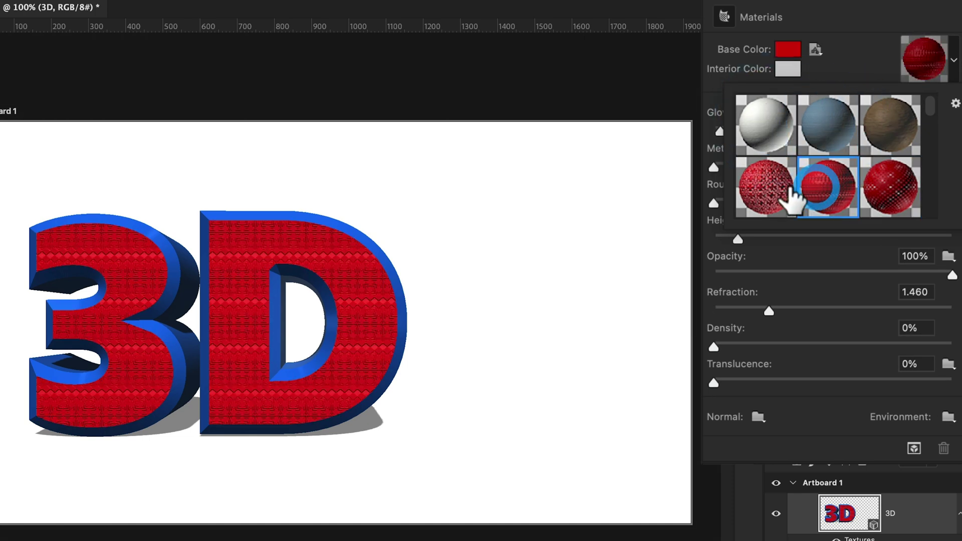
left_click(778, 197)
scroll(834, 173, "down", 3)
Try red glass, checkered and sand materials, then settle on the red dotted material.
left_click(823, 117)
scroll(826, 172, "down", 3)
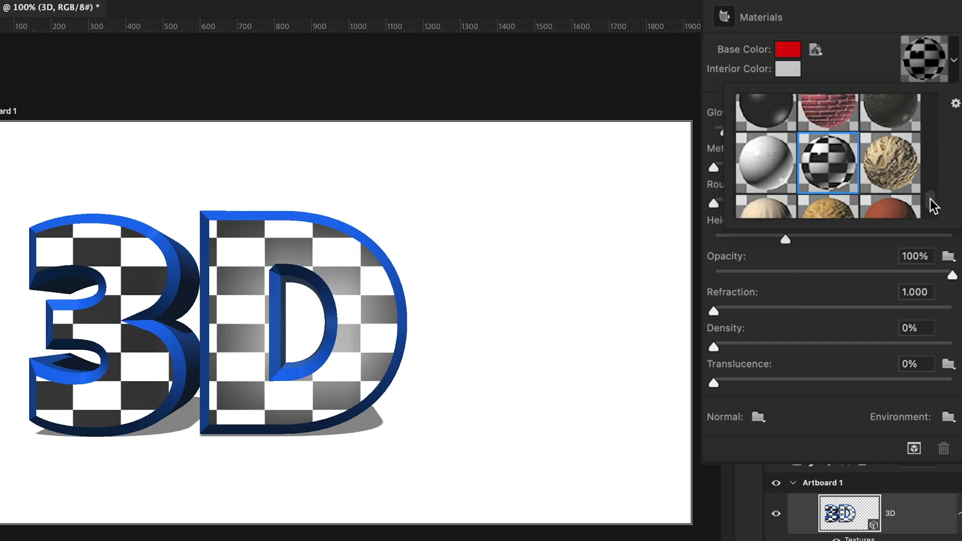
left_click(913, 196)
left_click(845, 202)
left_click_drag(930, 205, 936, 110)
left_click(886, 184)
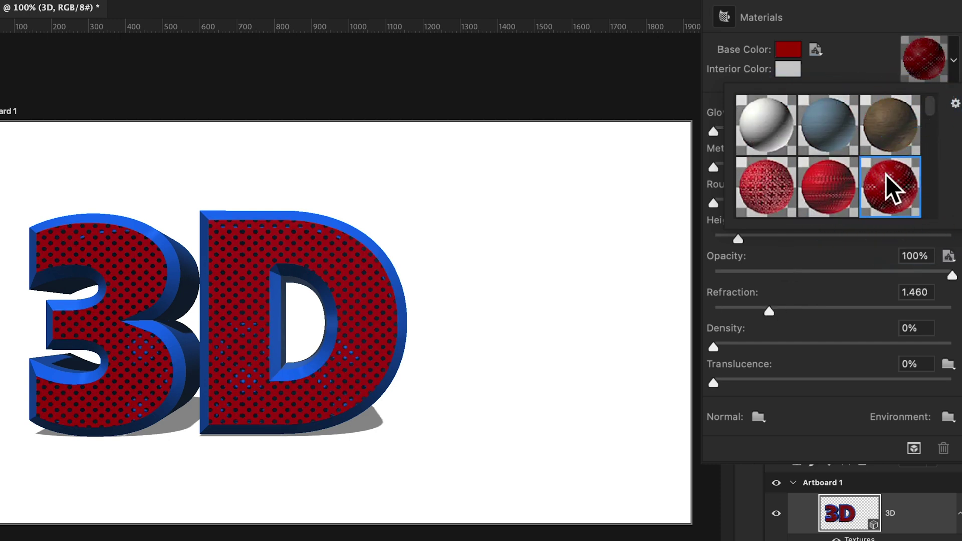
left_click(947, 418)
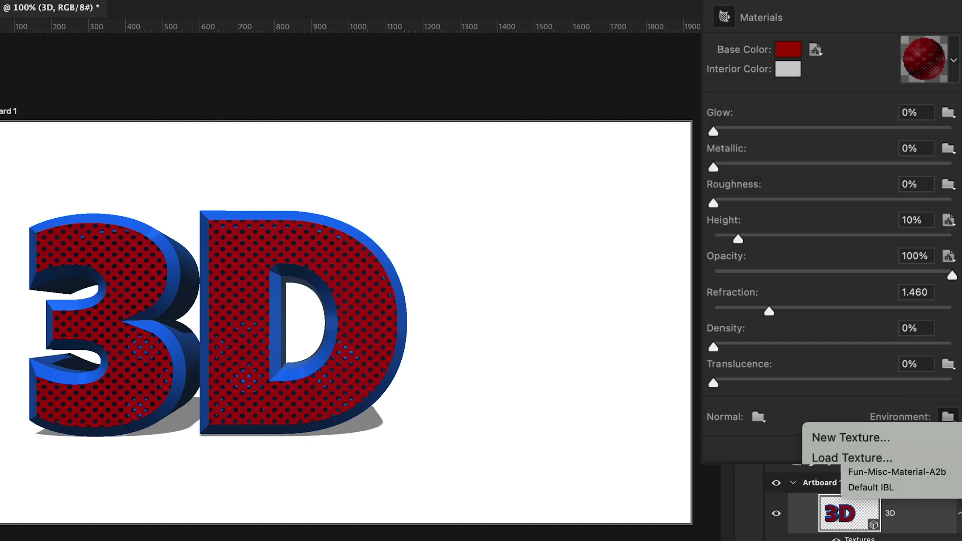
Close the Normal texture options unchanged and drag the 3D text right toward the artboard centre.
left_click(789, 410)
left_click(758, 419)
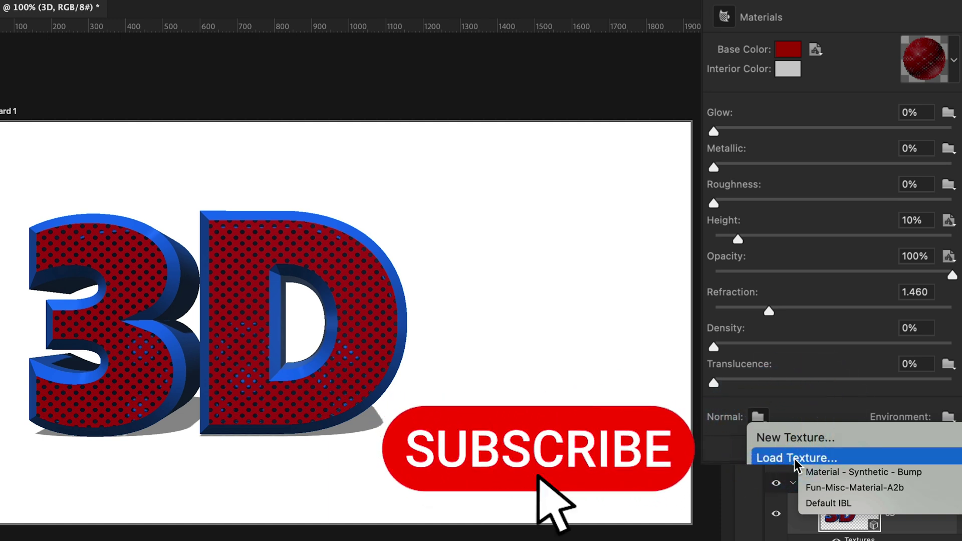
left_click(761, 343)
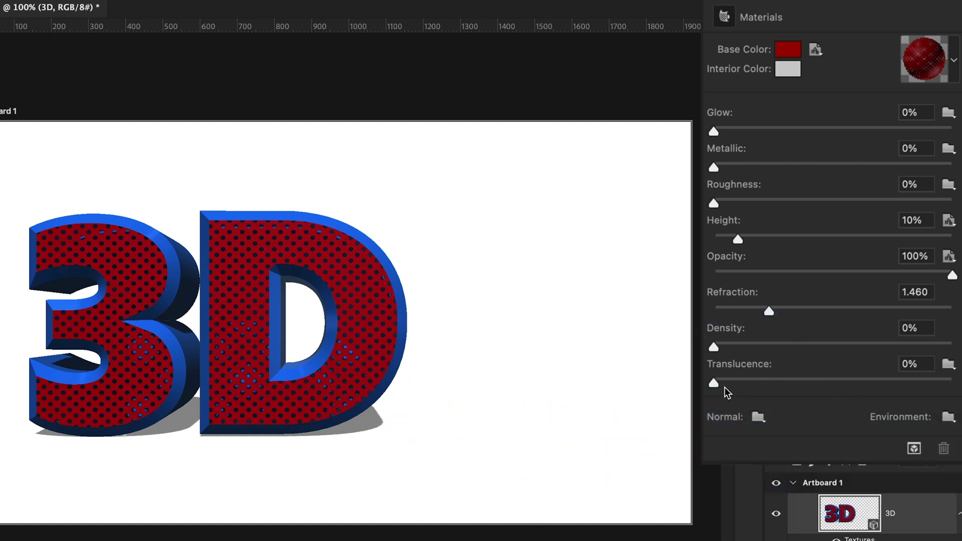
left_click(933, 63)
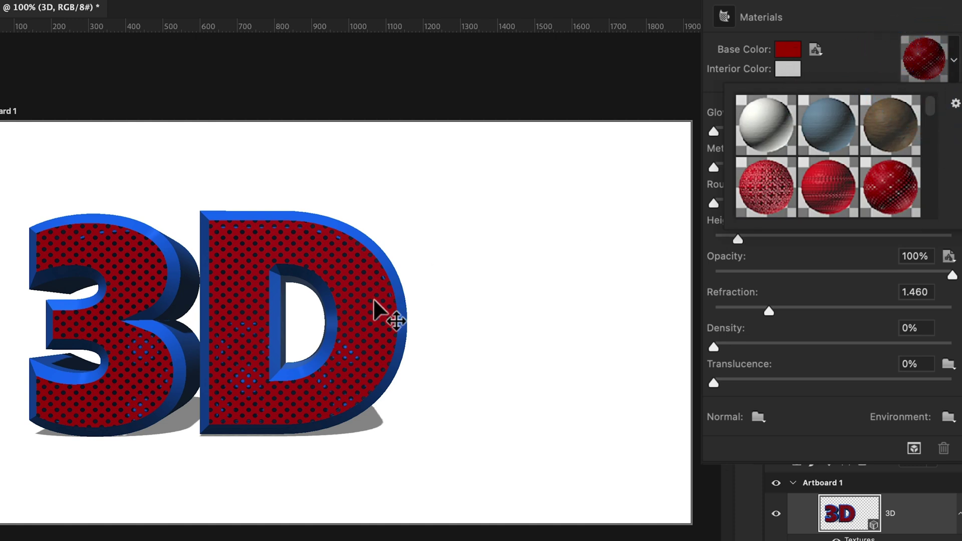
left_click_drag(387, 316, 470, 312)
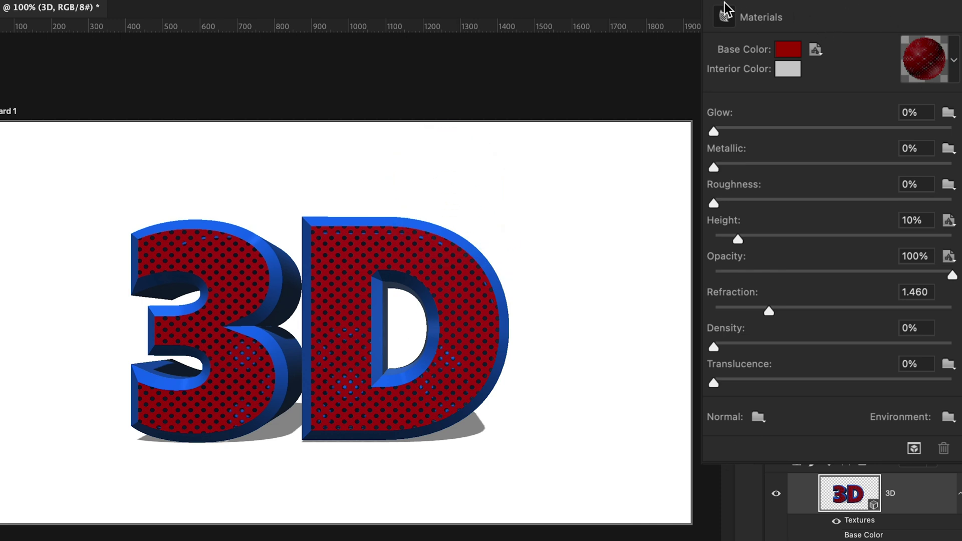
Open the text layer's 3D scene settings, render with Ctrl+Alt+Shift+R, then close the 3D panel.
left_click(835, 487)
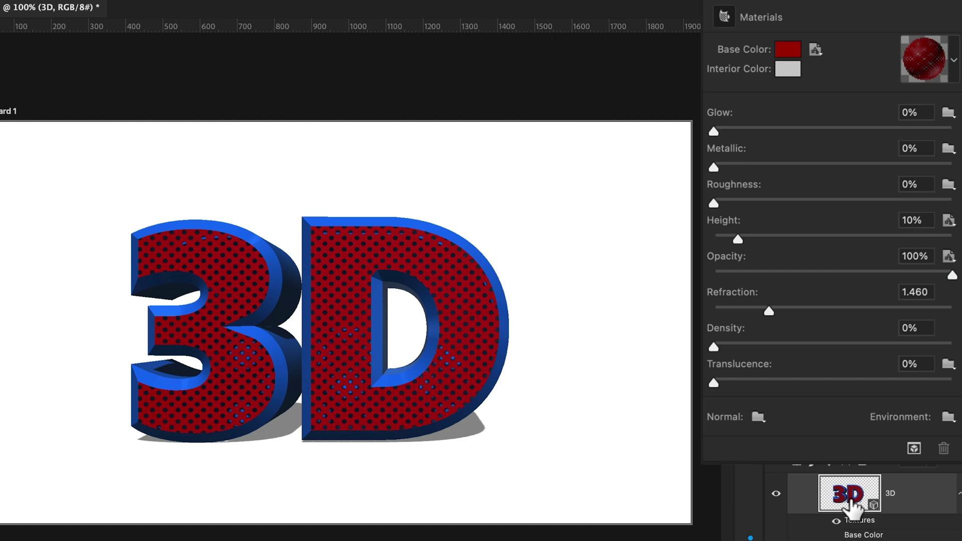
double_click(849, 500)
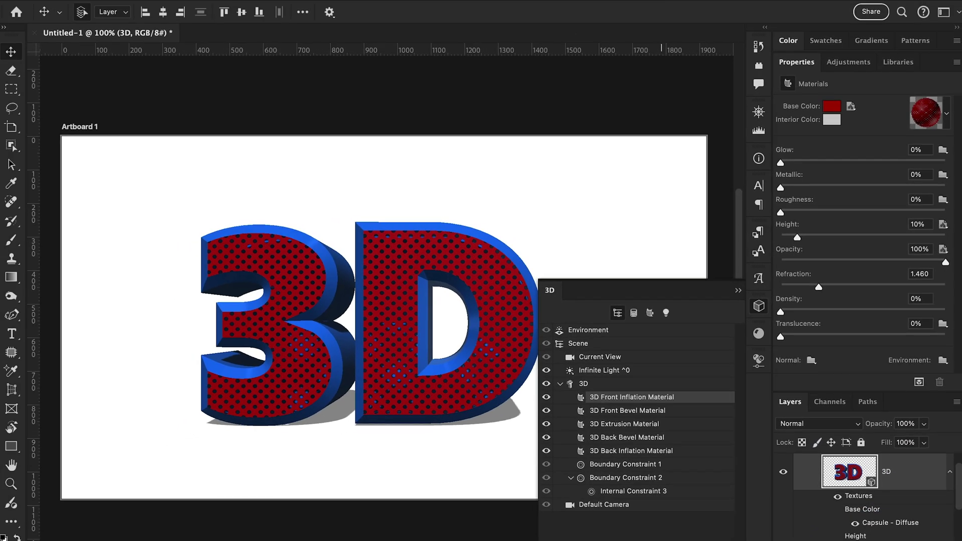
key("ctrl+alt+shift+r")
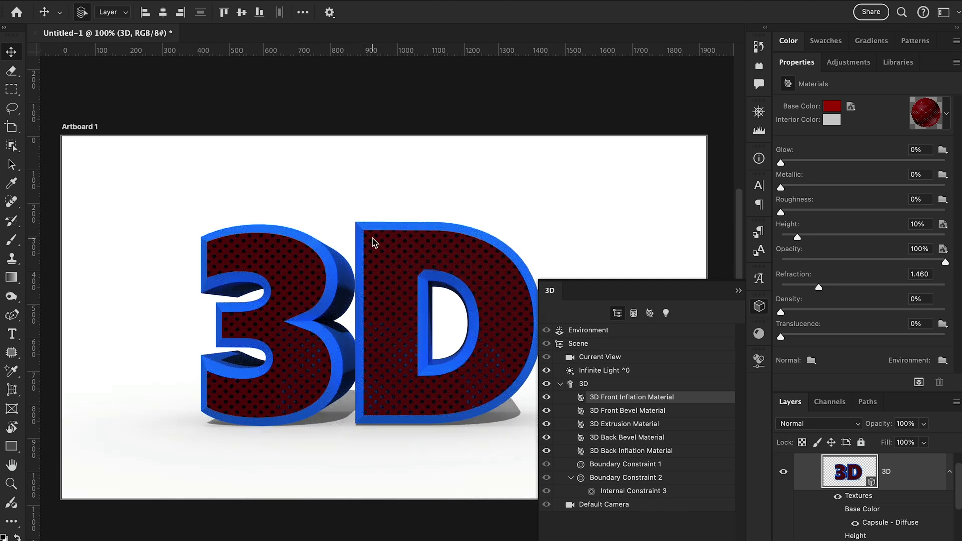
left_click(417, 271)
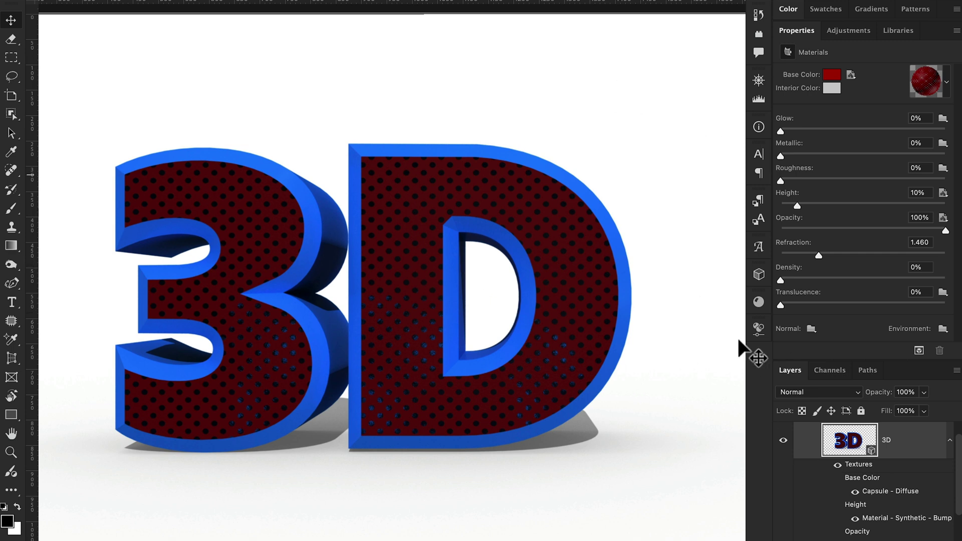
Rasterize the 3D text layer from its Layers panel context menu.
right_click(857, 458)
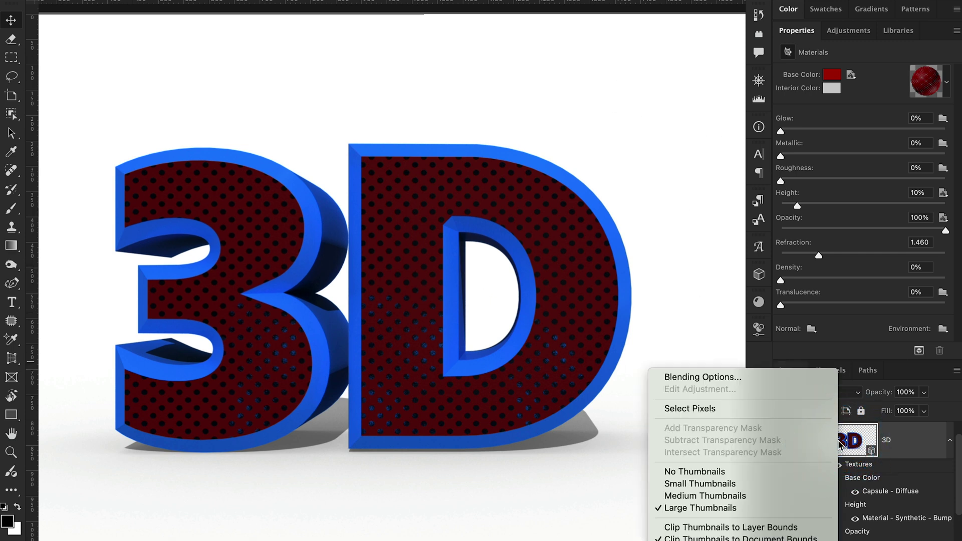
right_click(938, 440)
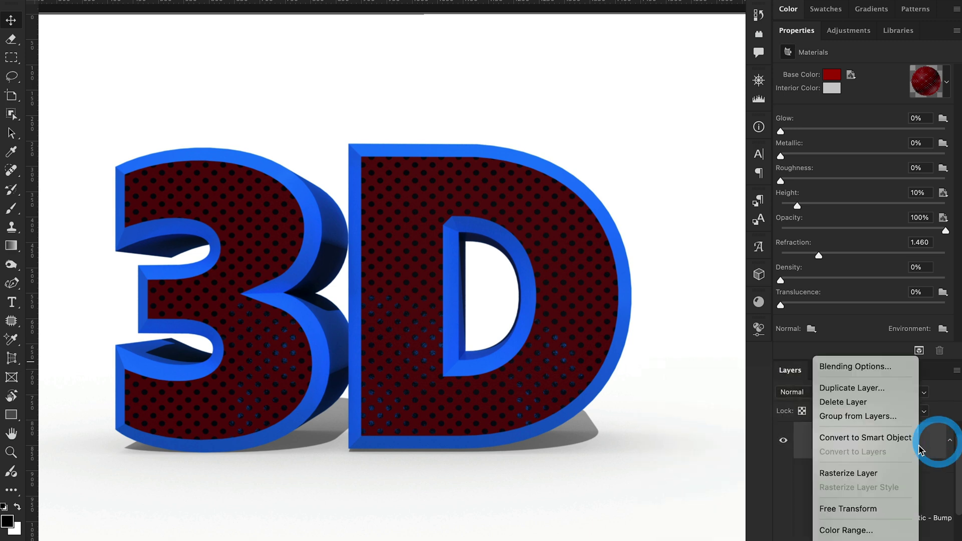
left_click(854, 473)
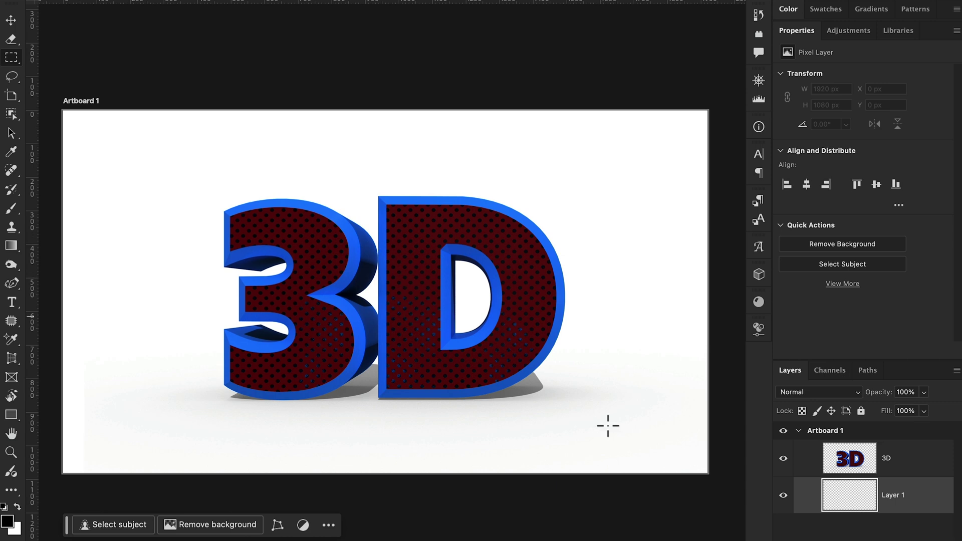
left_click_drag(69, 113, 712, 476)
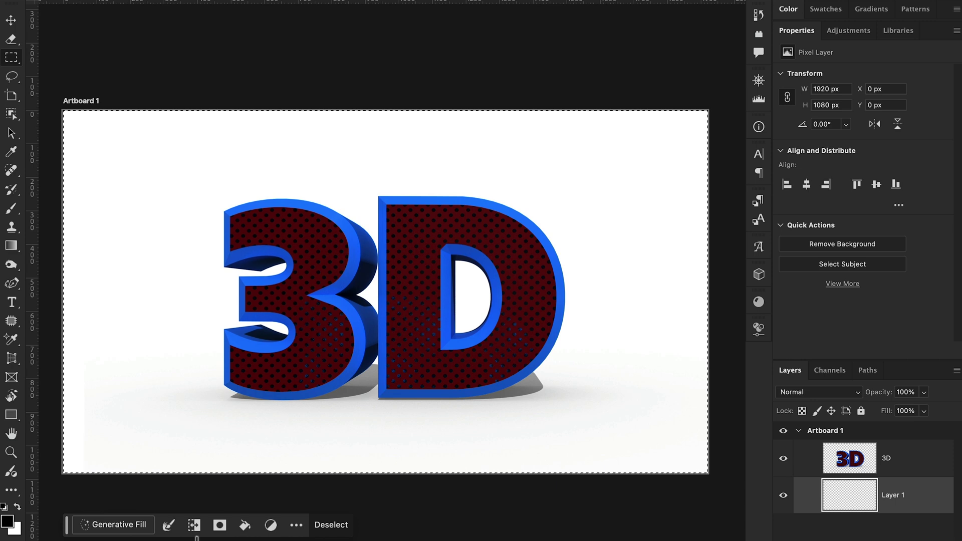
Generative-fill a beach background behind the text, then nudge the 3D text into place.
left_click(135, 526)
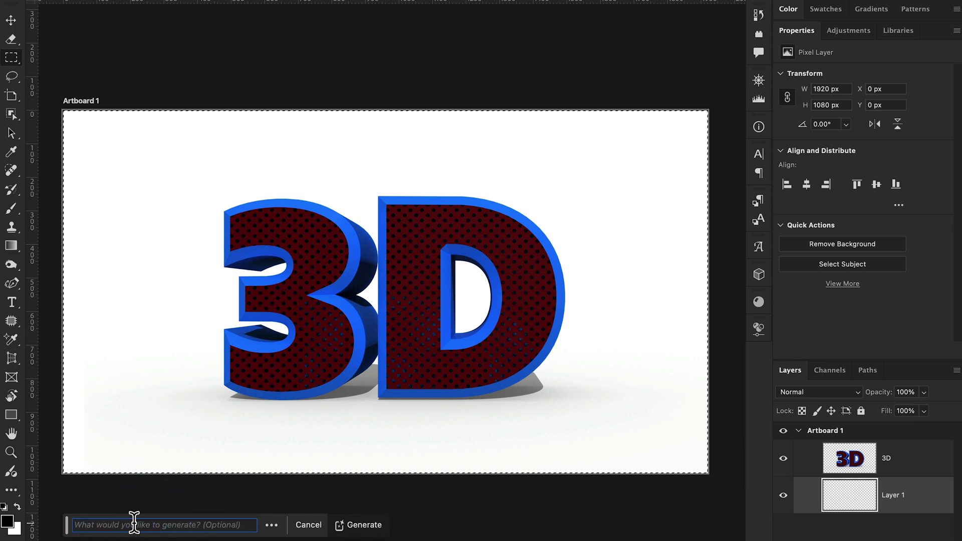
mouse_move(164, 524)
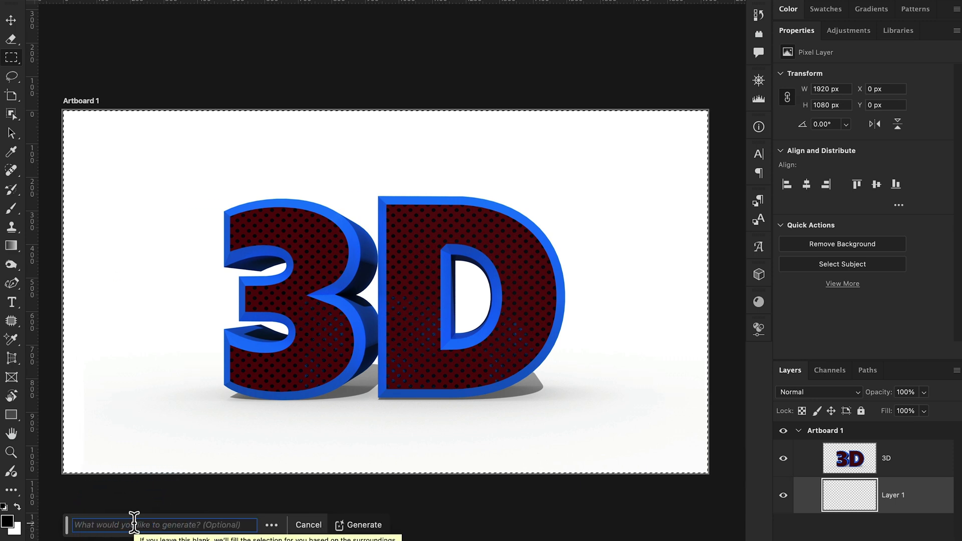
type("beach view")
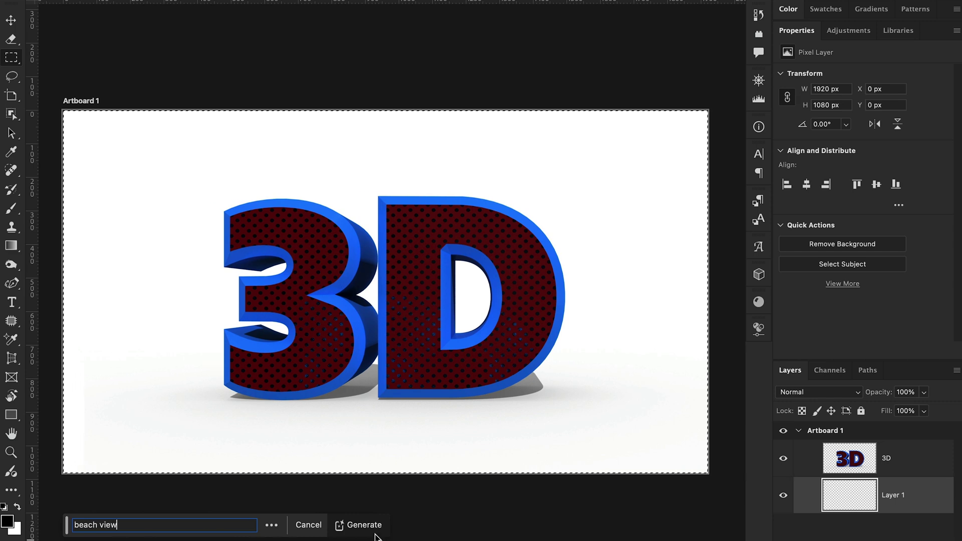
left_click(373, 530)
mouse_move(410, 268)
left_mouse_down()
mouse_move(435, 286)
mouse_move(432, 278)
left_mouse_up()
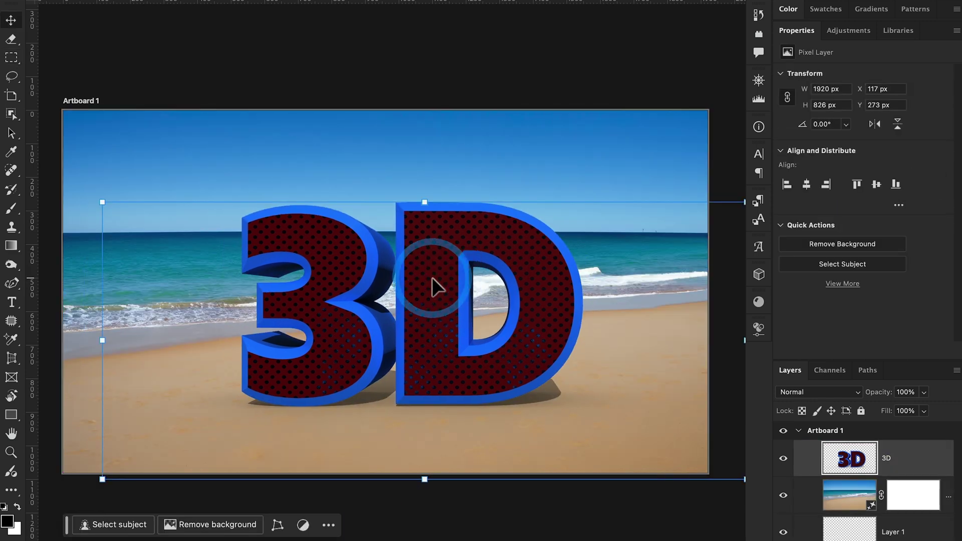
key("ctrl+plus")
key("ctrl+0")
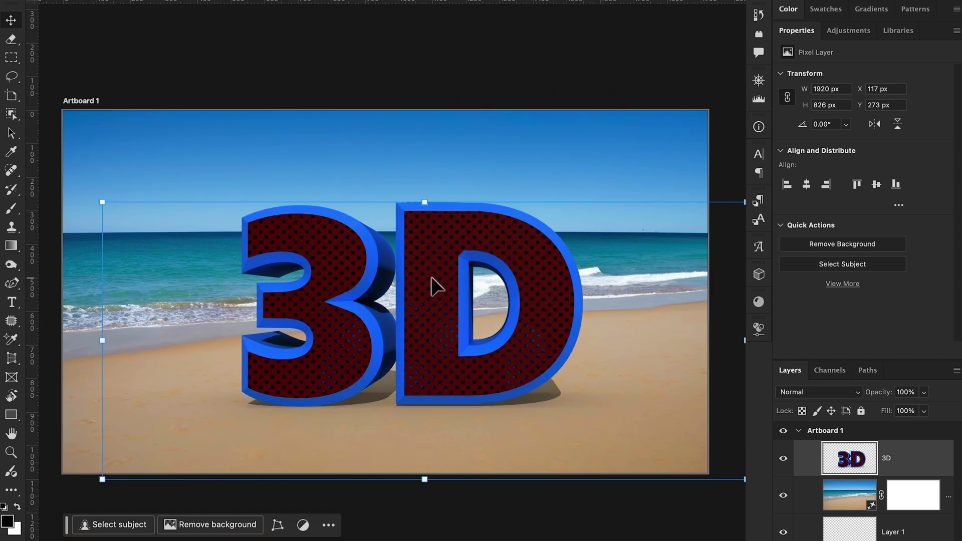
left_click_drag(435, 300, 428, 299)
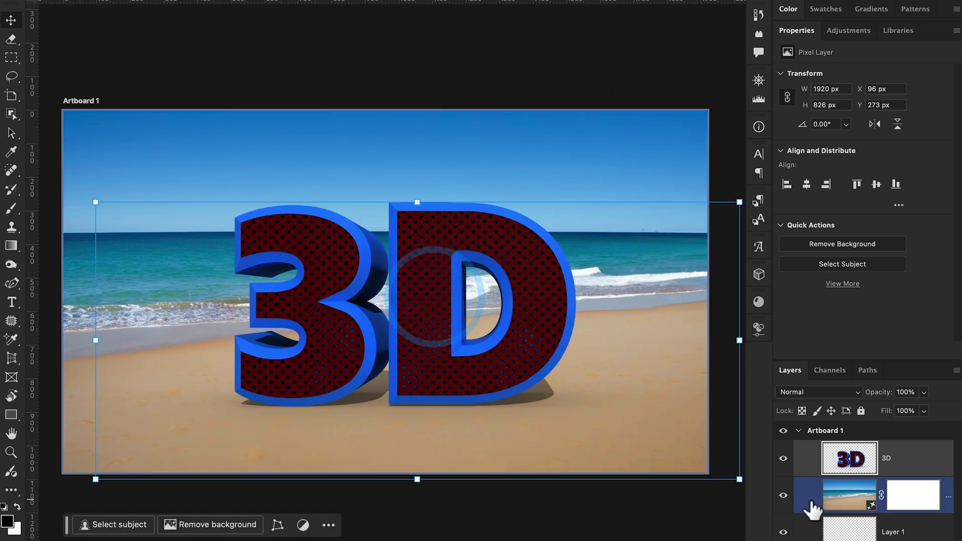
Switch the generated beach layer to its third variation with clouds and shoreline.
left_click(836, 499)
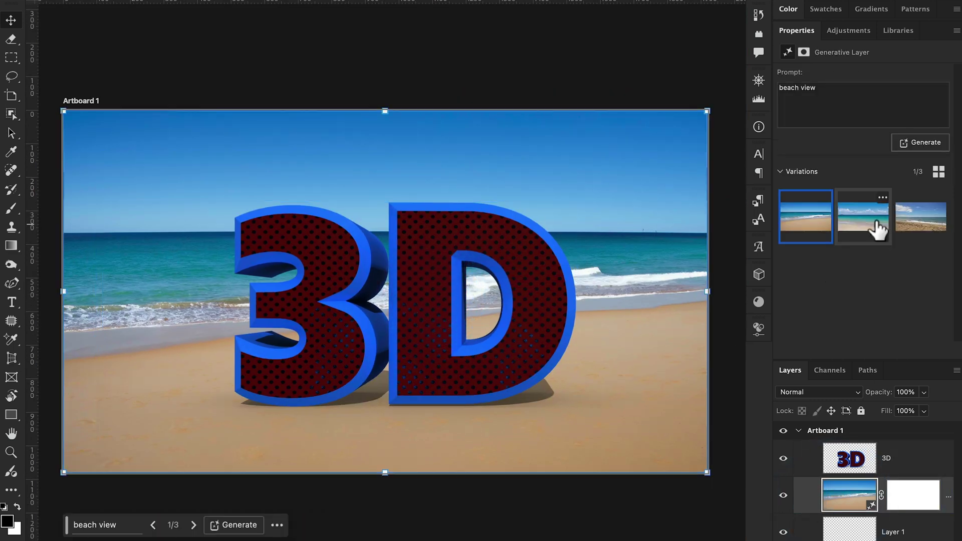
left_click(864, 220)
left_click(915, 219)
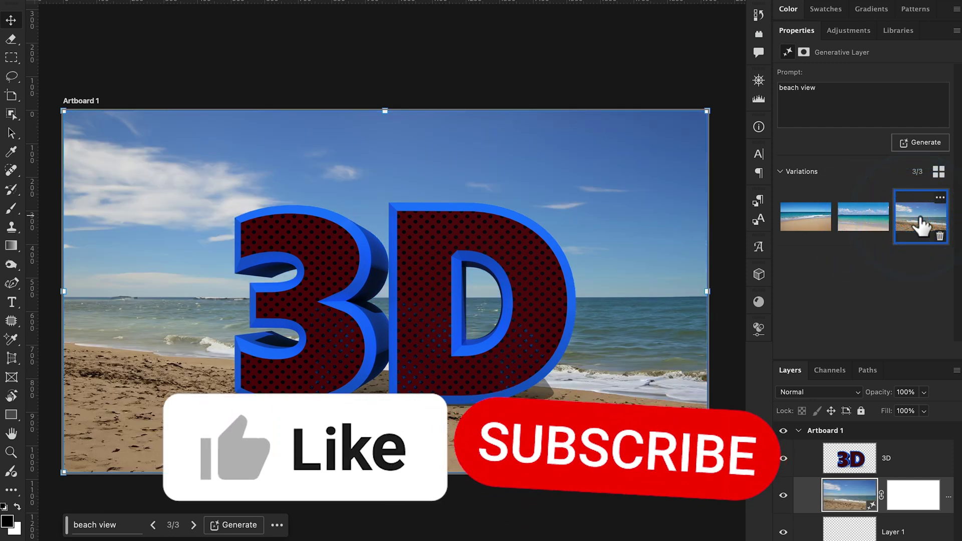